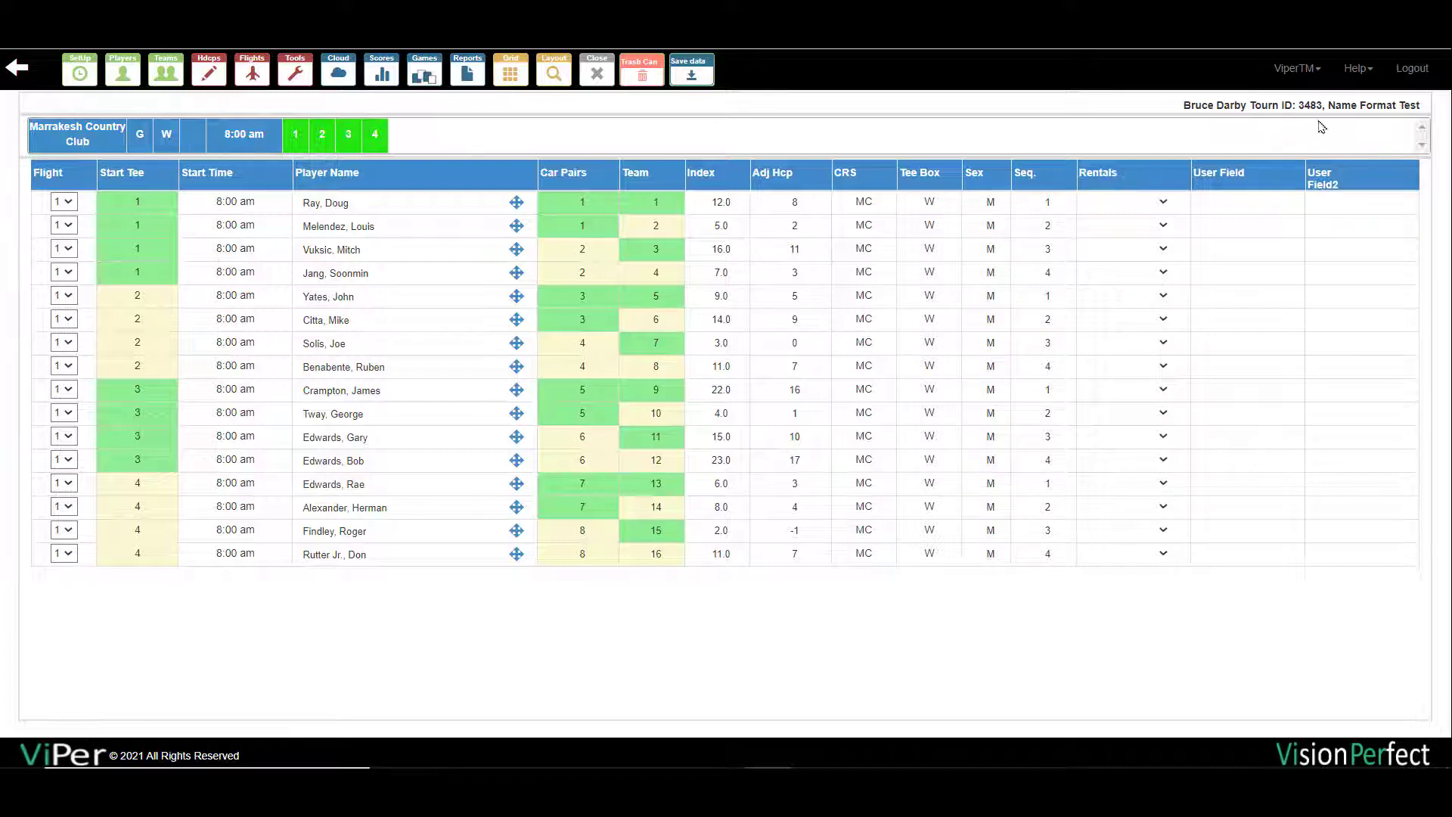
In Program Defaults, set Name Format to Last, First and save the defaults
{"action": "left_click", "coordinate": [1364, 70]}
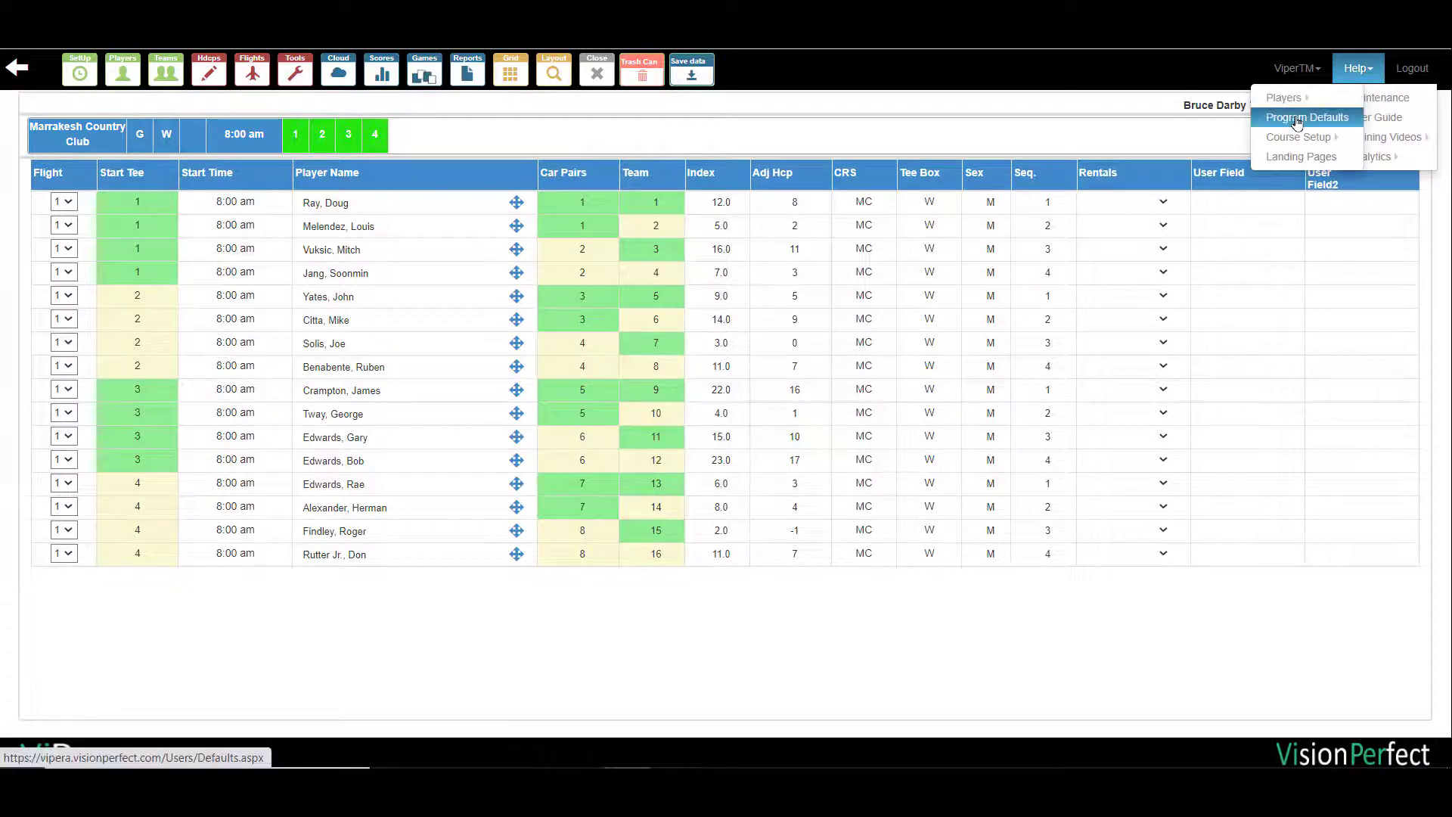
{"action": "left_click", "coordinate": [1280, 114]}
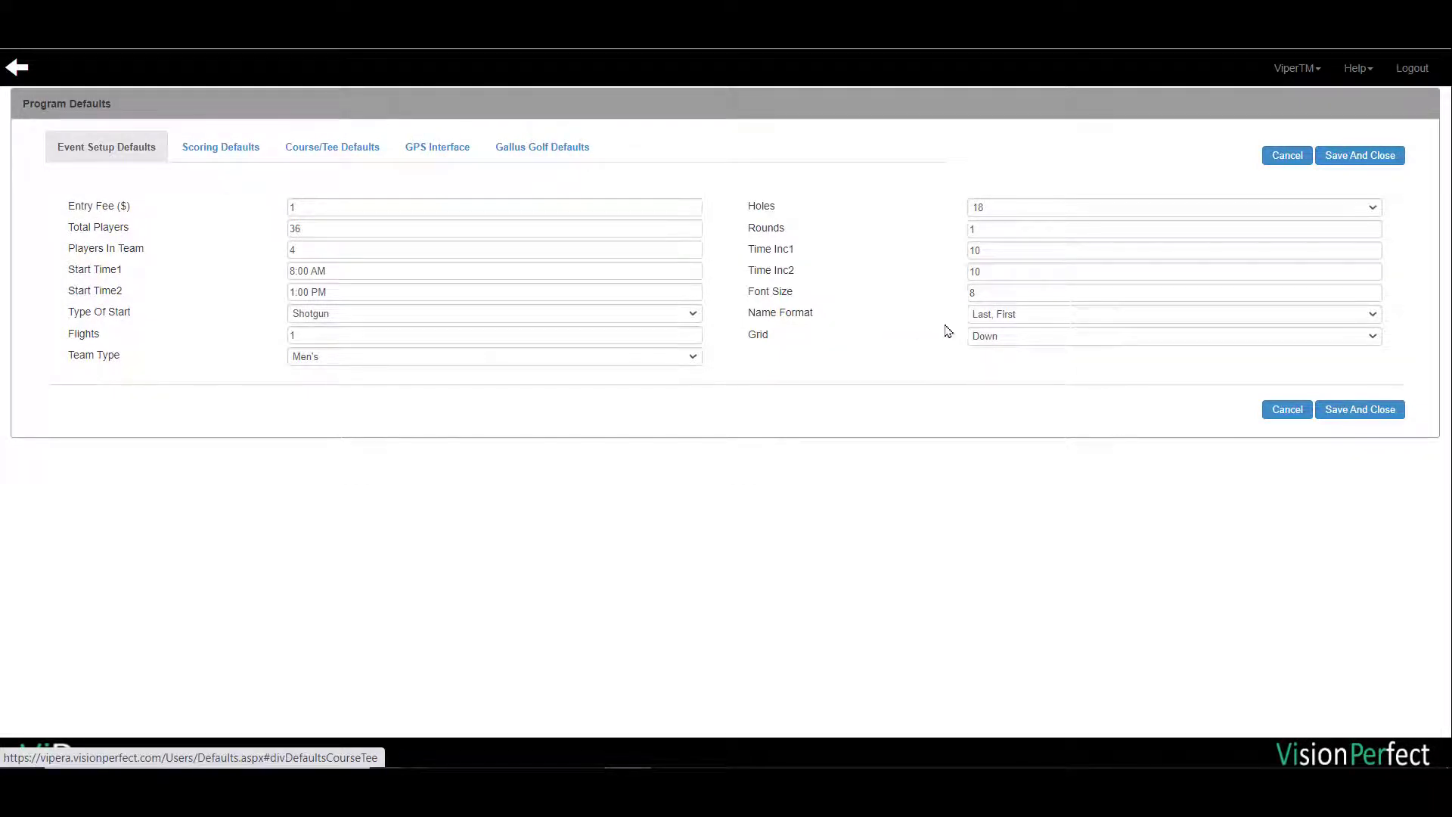
{"action": "left_click", "coordinate": [1076, 319]}
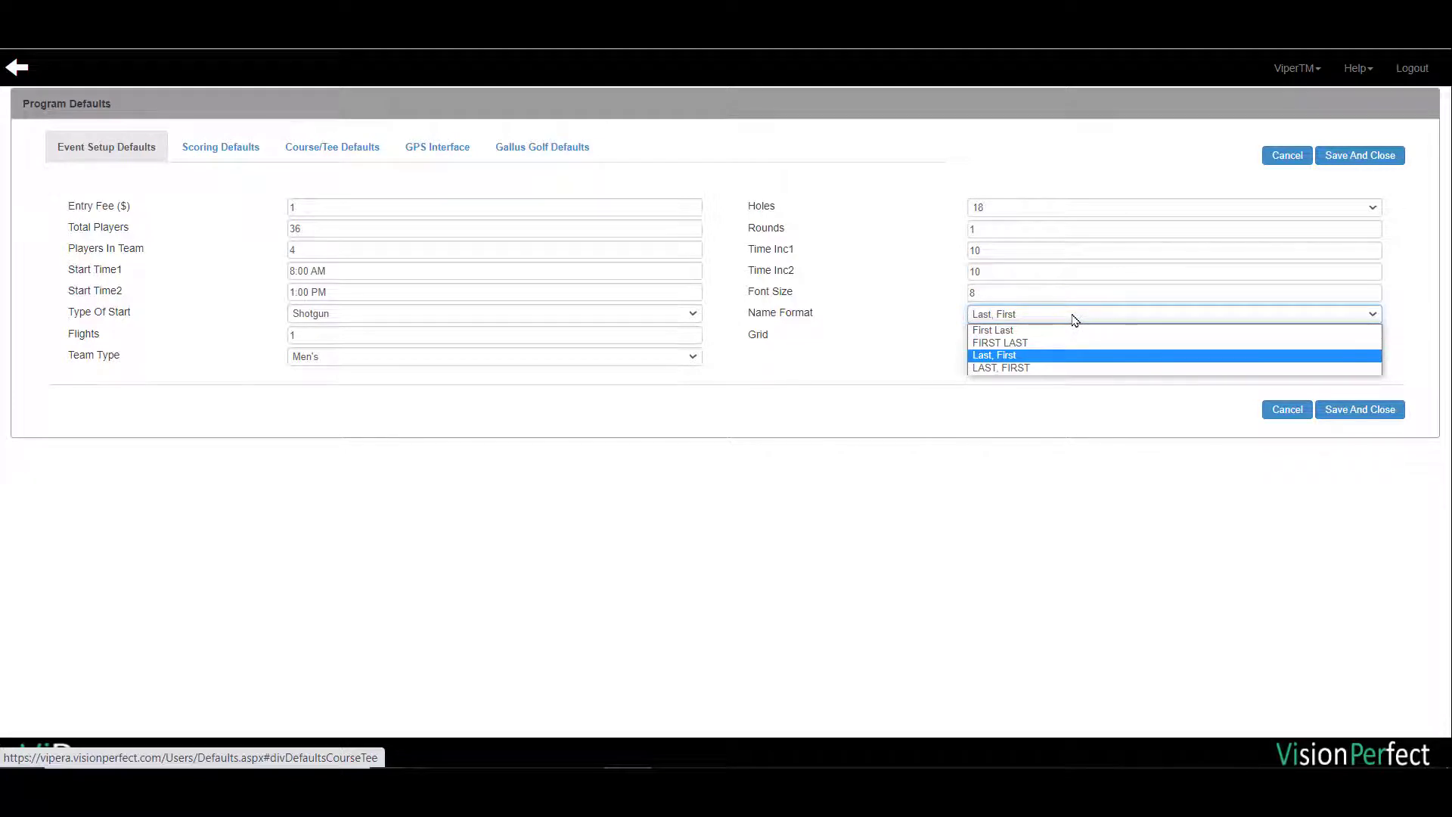
{"action": "left_click", "coordinate": [998, 358]}
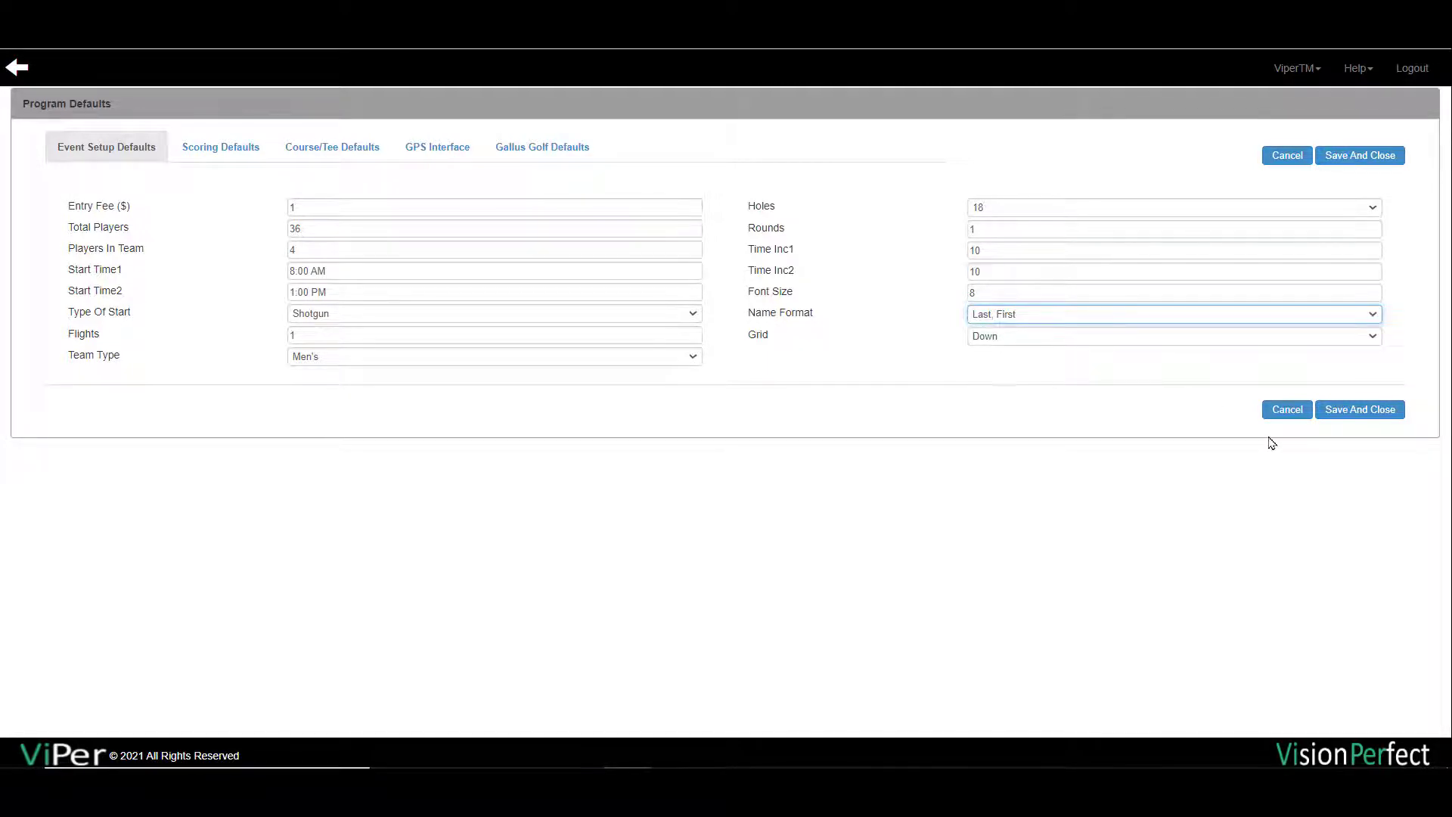
{"action": "left_click", "coordinate": [1357, 412]}
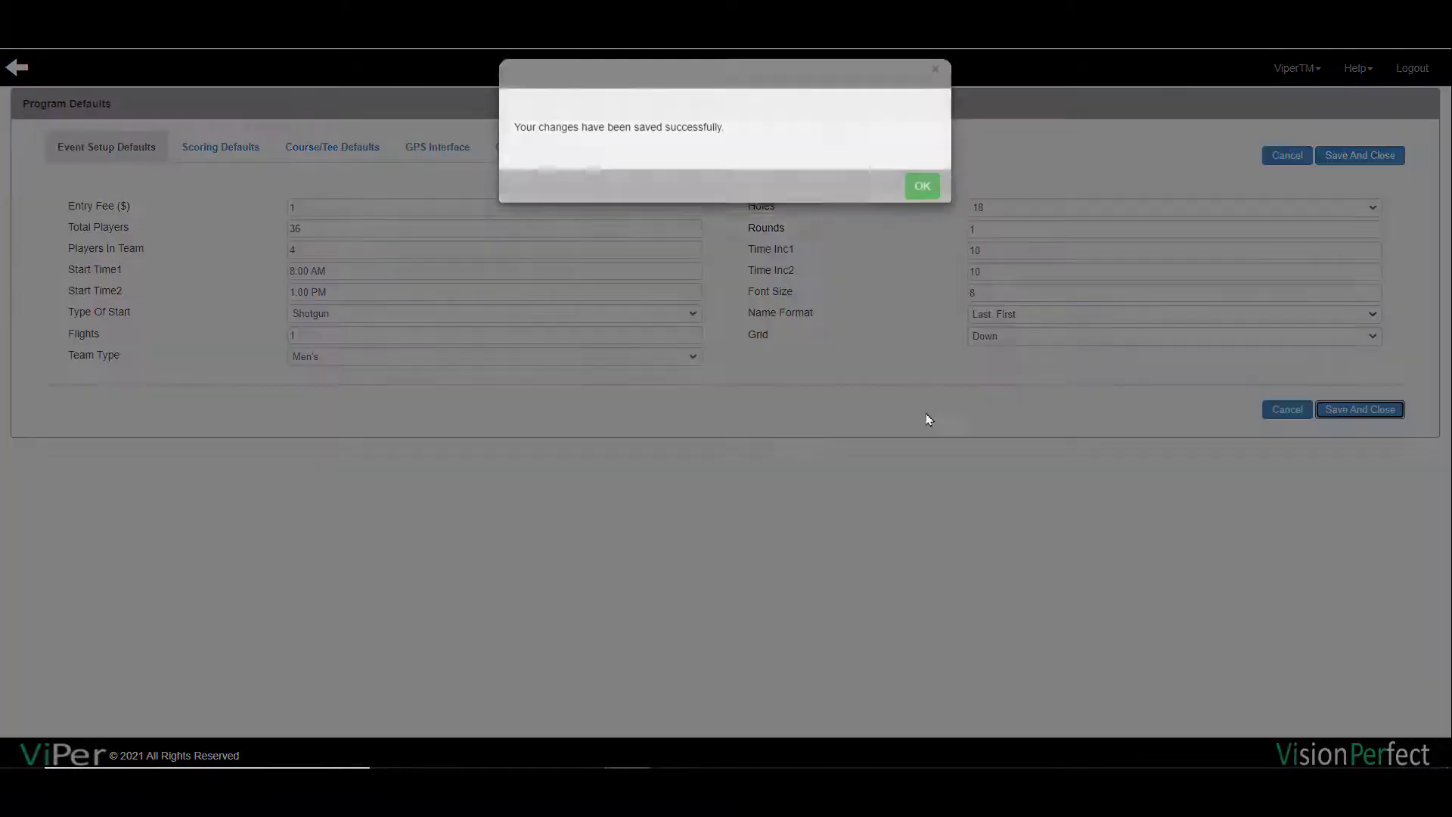
Dismiss the save confirmation and reopen the Name Format Test event
{"action": "left_click", "coordinate": [923, 199]}
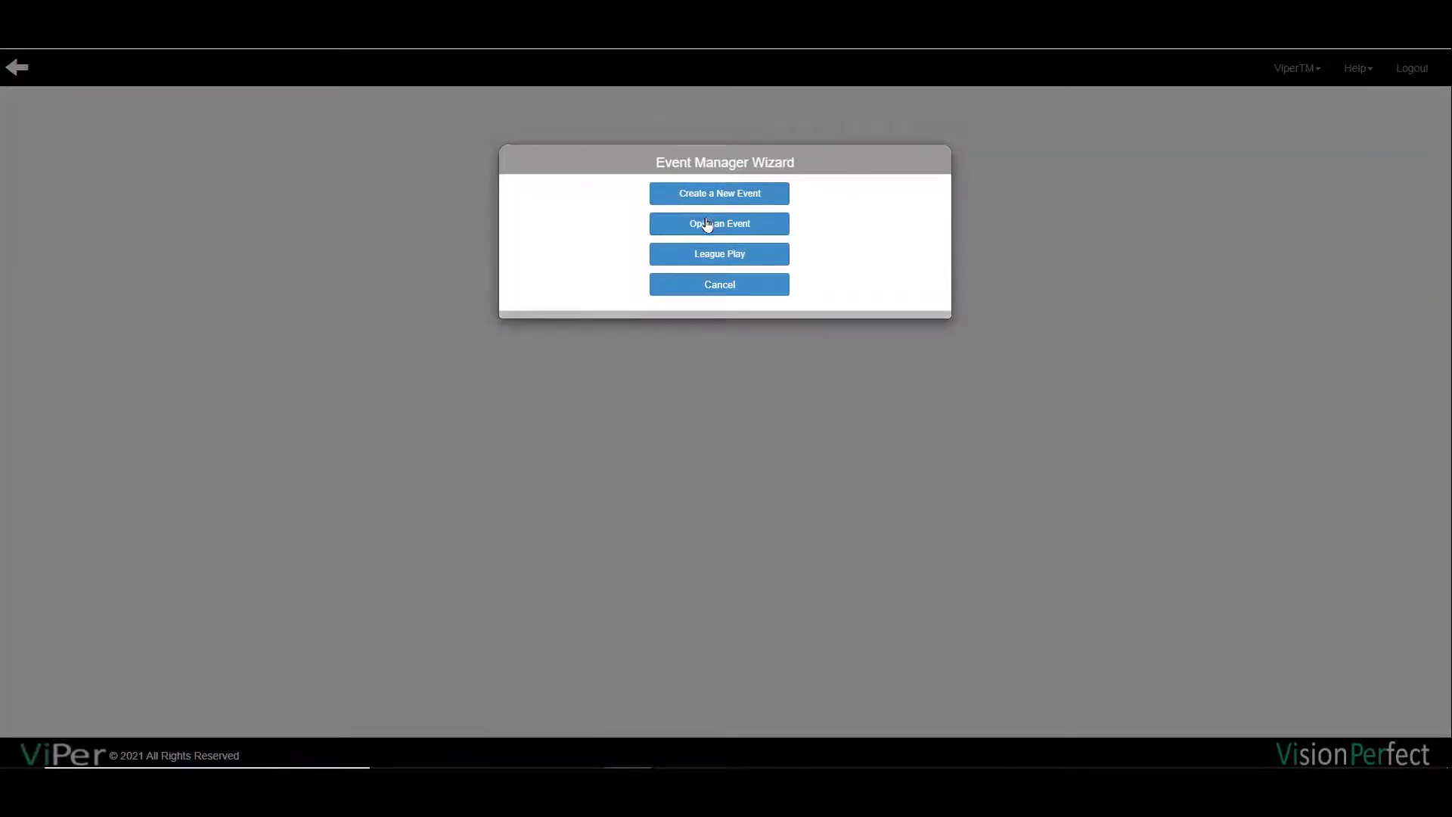
{"action": "left_click", "coordinate": [703, 224]}
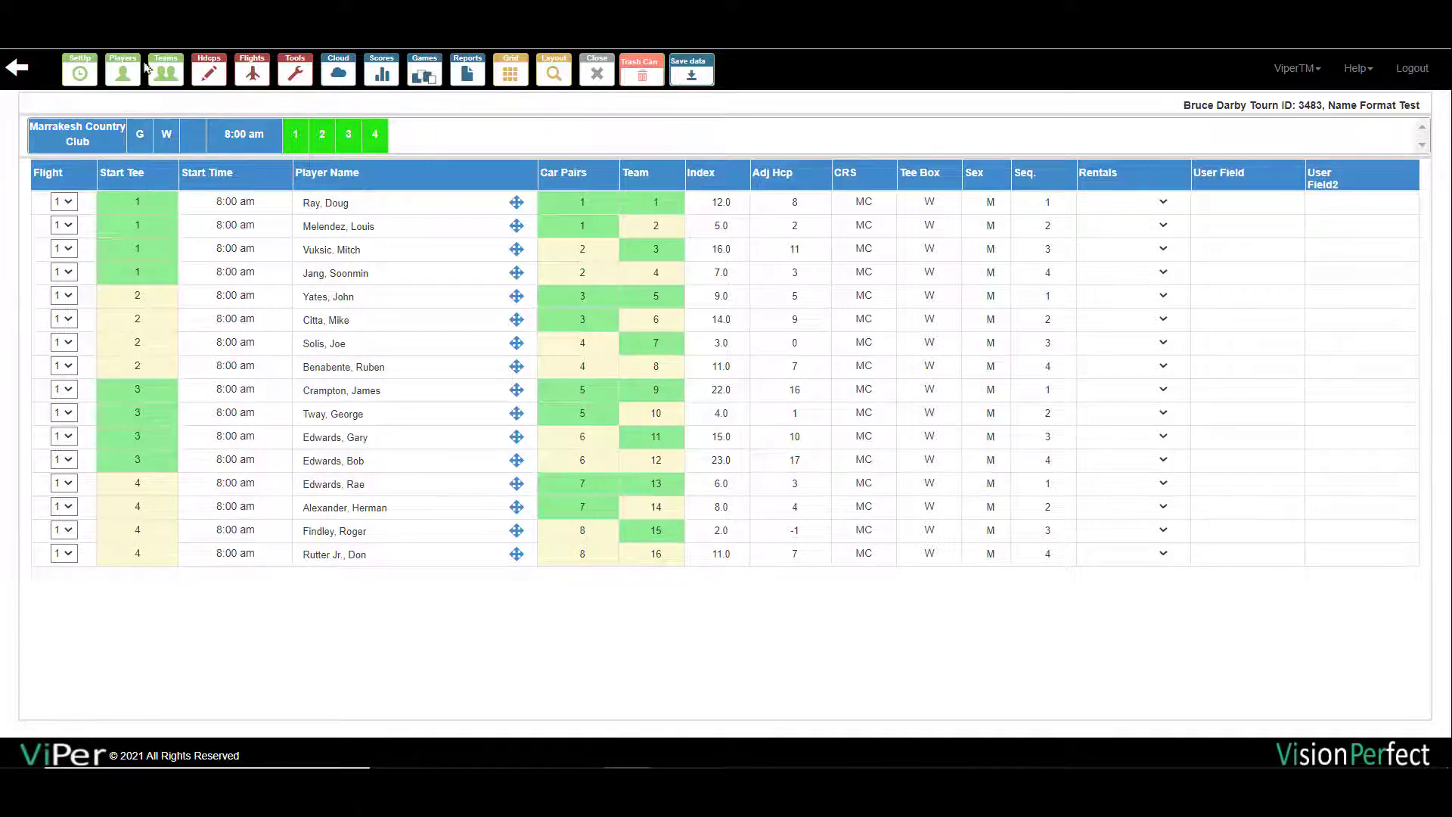
Switch the player name format to First Last, then bring up the report print options
{"action": "left_click", "coordinate": [124, 72]}
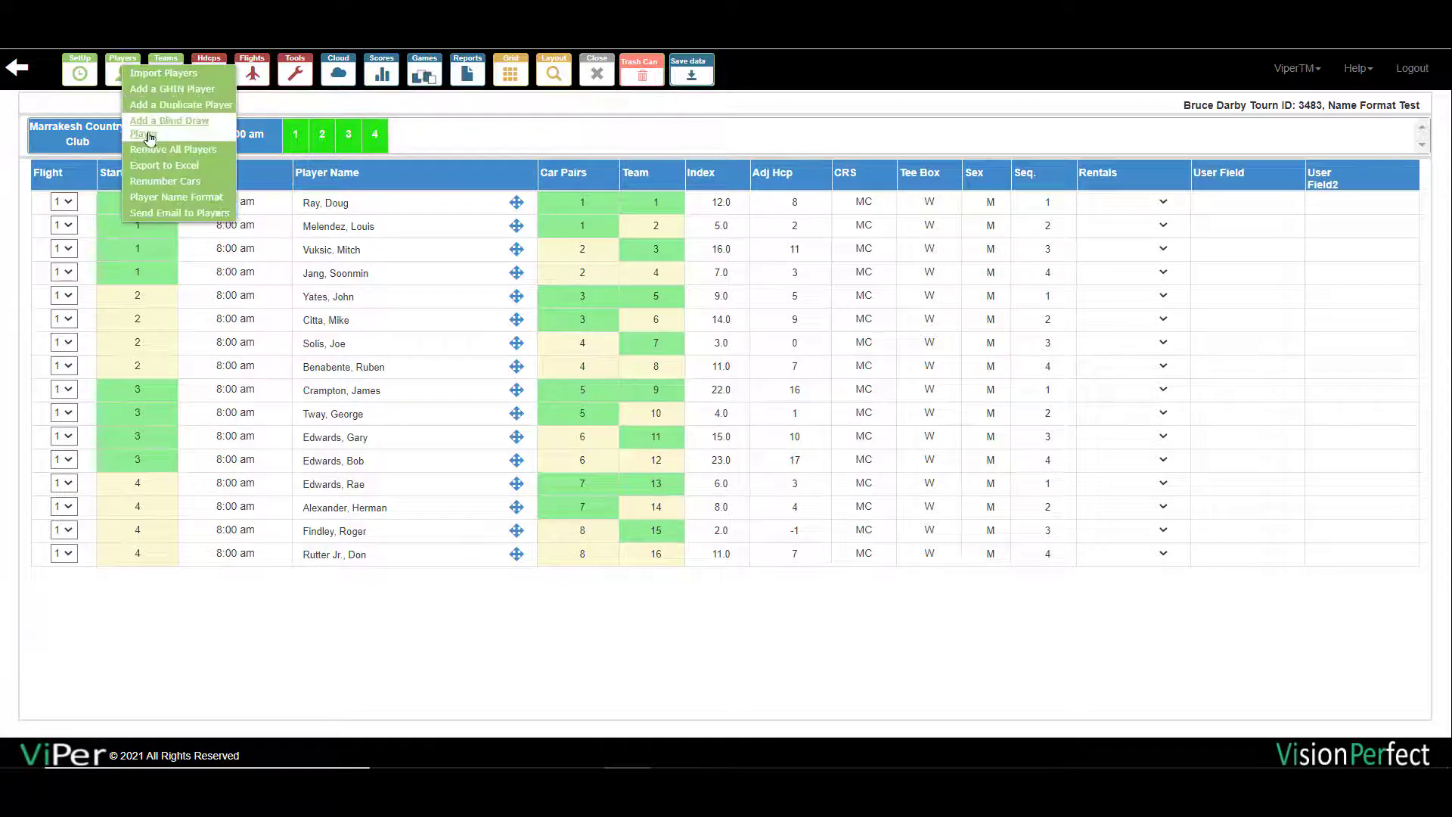
{"action": "mouse_move", "coordinate": [177, 198]}
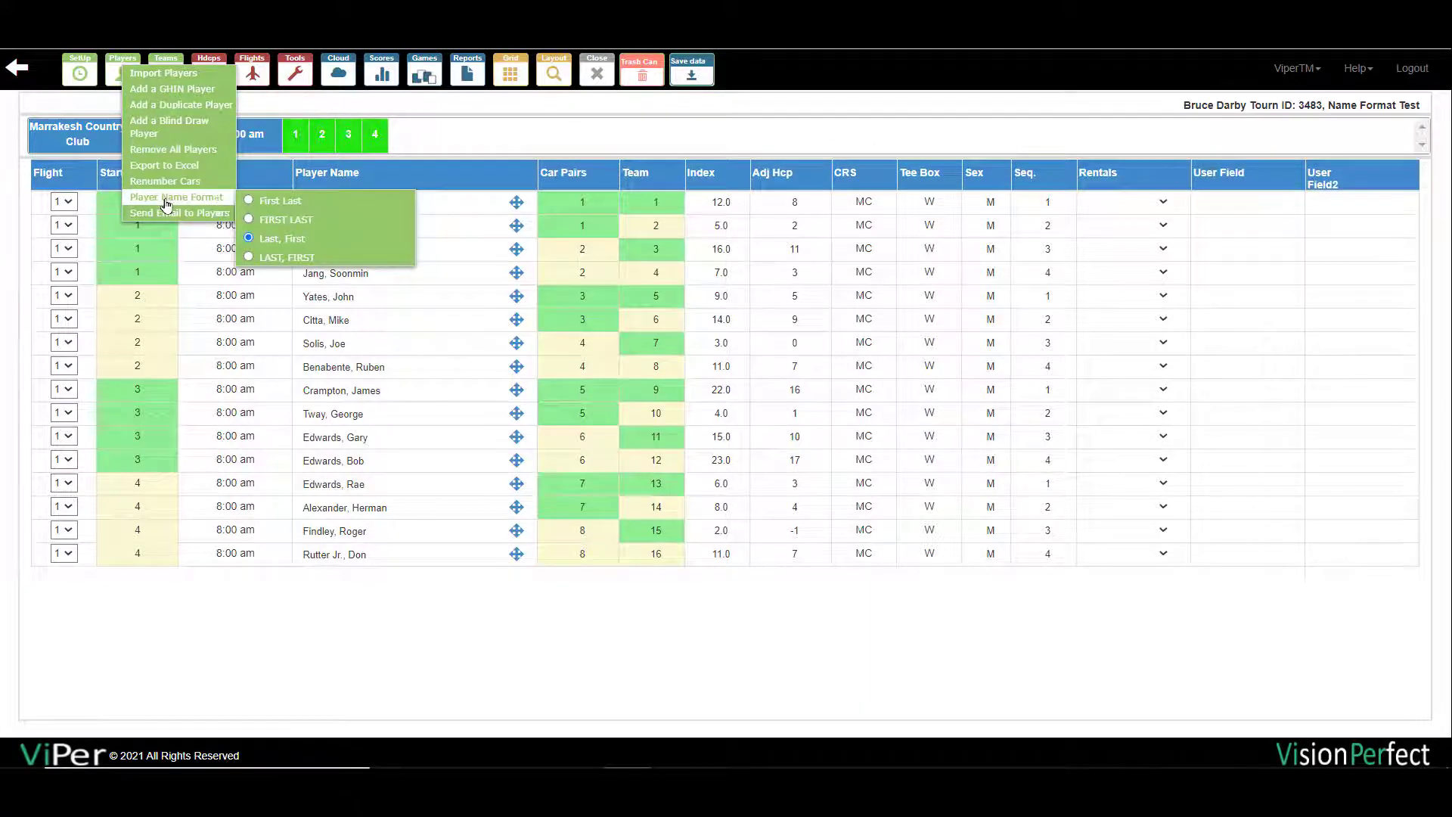
{"action": "left_click", "coordinate": [253, 202]}
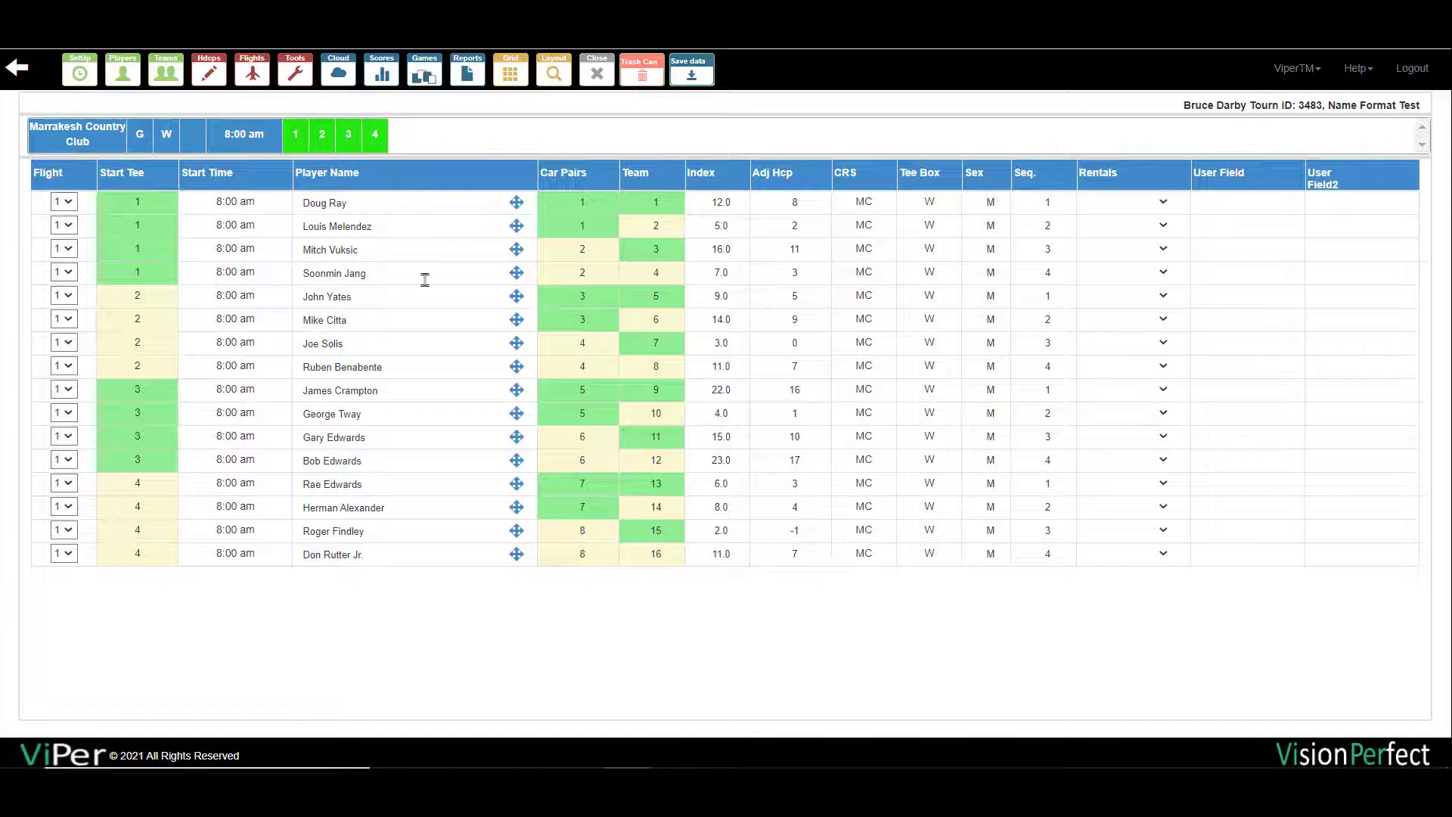
{"action": "left_click", "coordinate": [464, 72]}
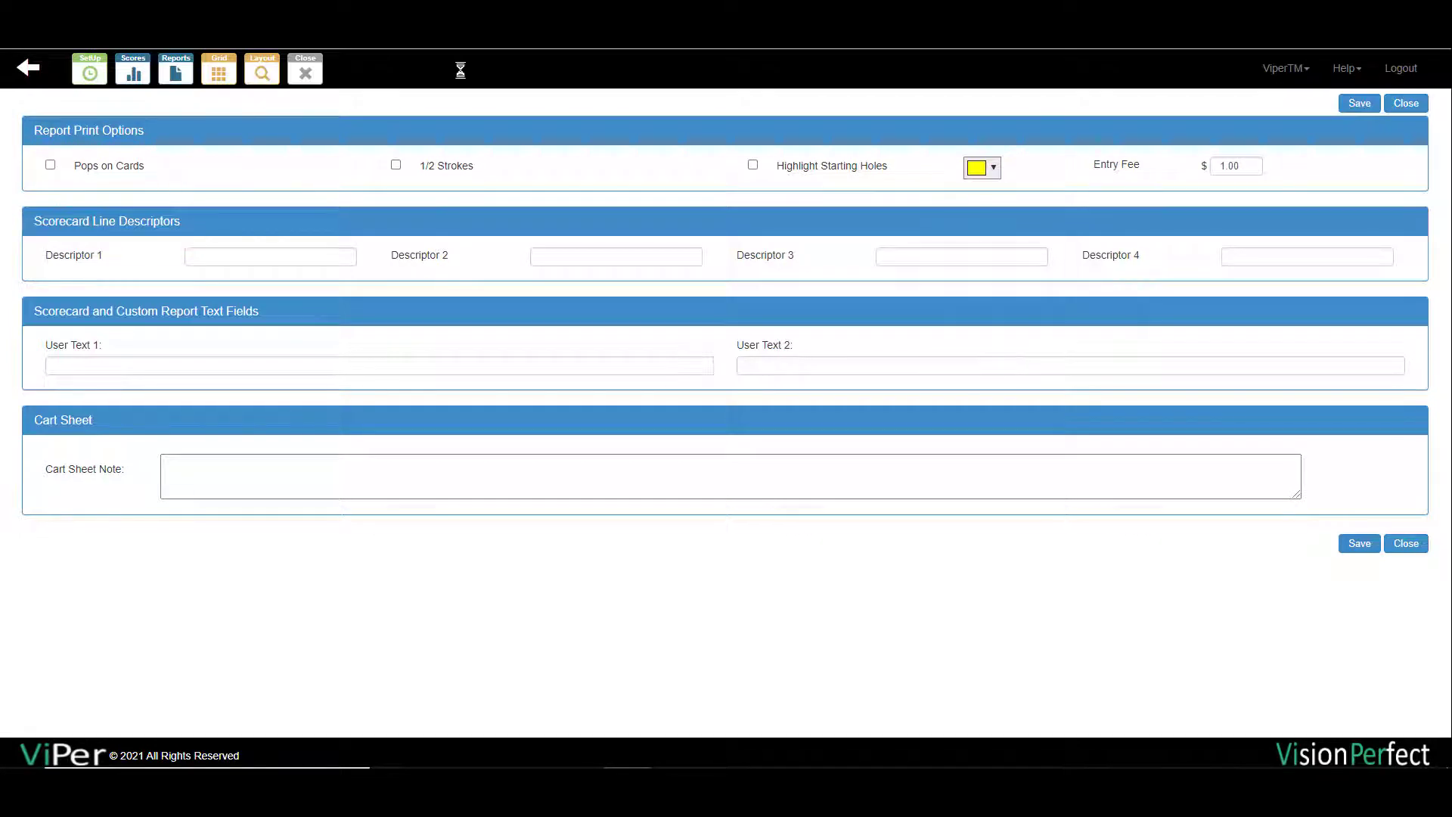
Load the Shotgun Pairings layout into the Designer Starting Reports
{"action": "left_click", "coordinate": [175, 75]}
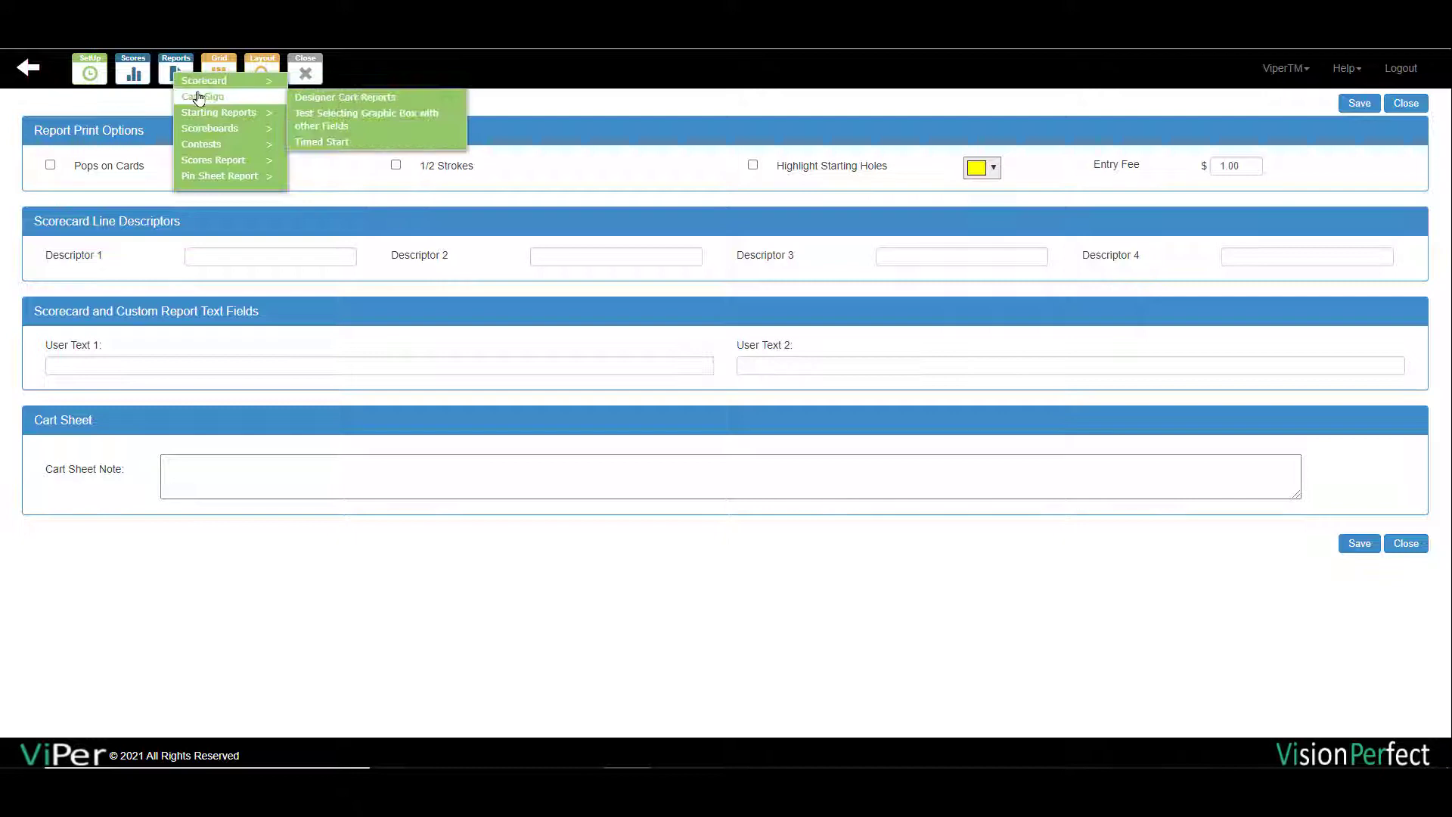
{"action": "mouse_move", "coordinate": [218, 113]}
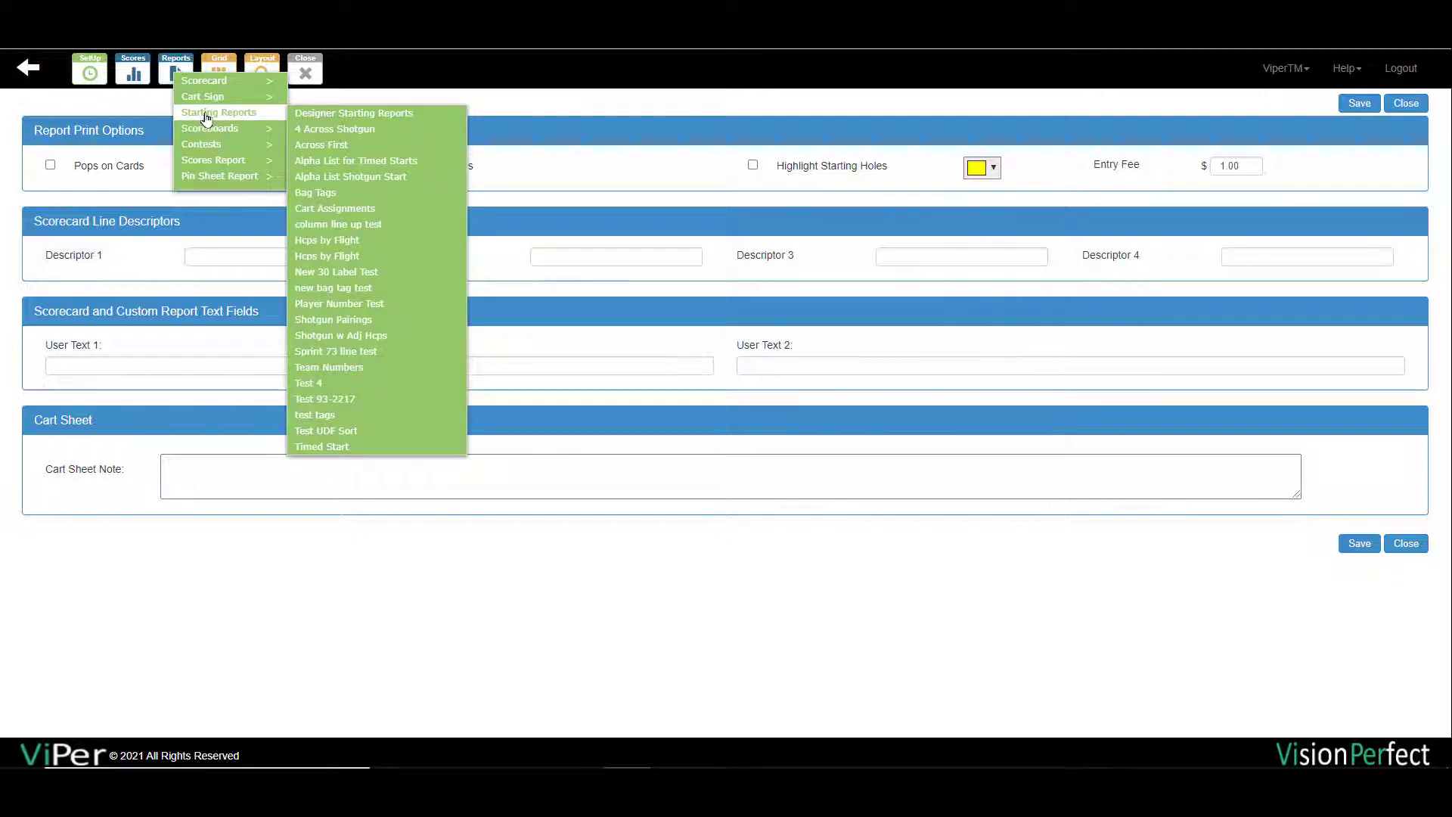
{"action": "left_click", "coordinate": [371, 123]}
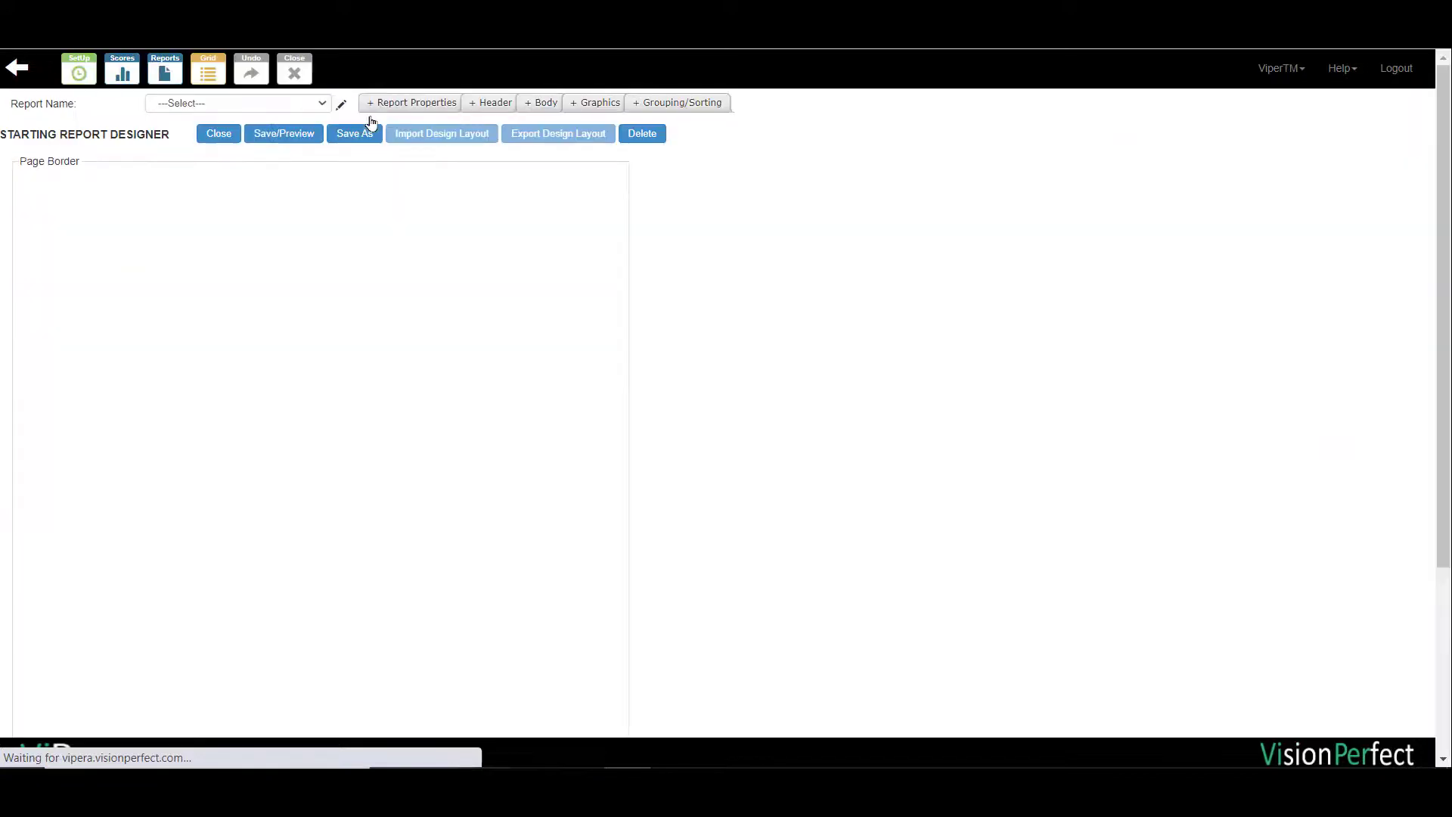
{"action": "left_click", "coordinate": [299, 106]}
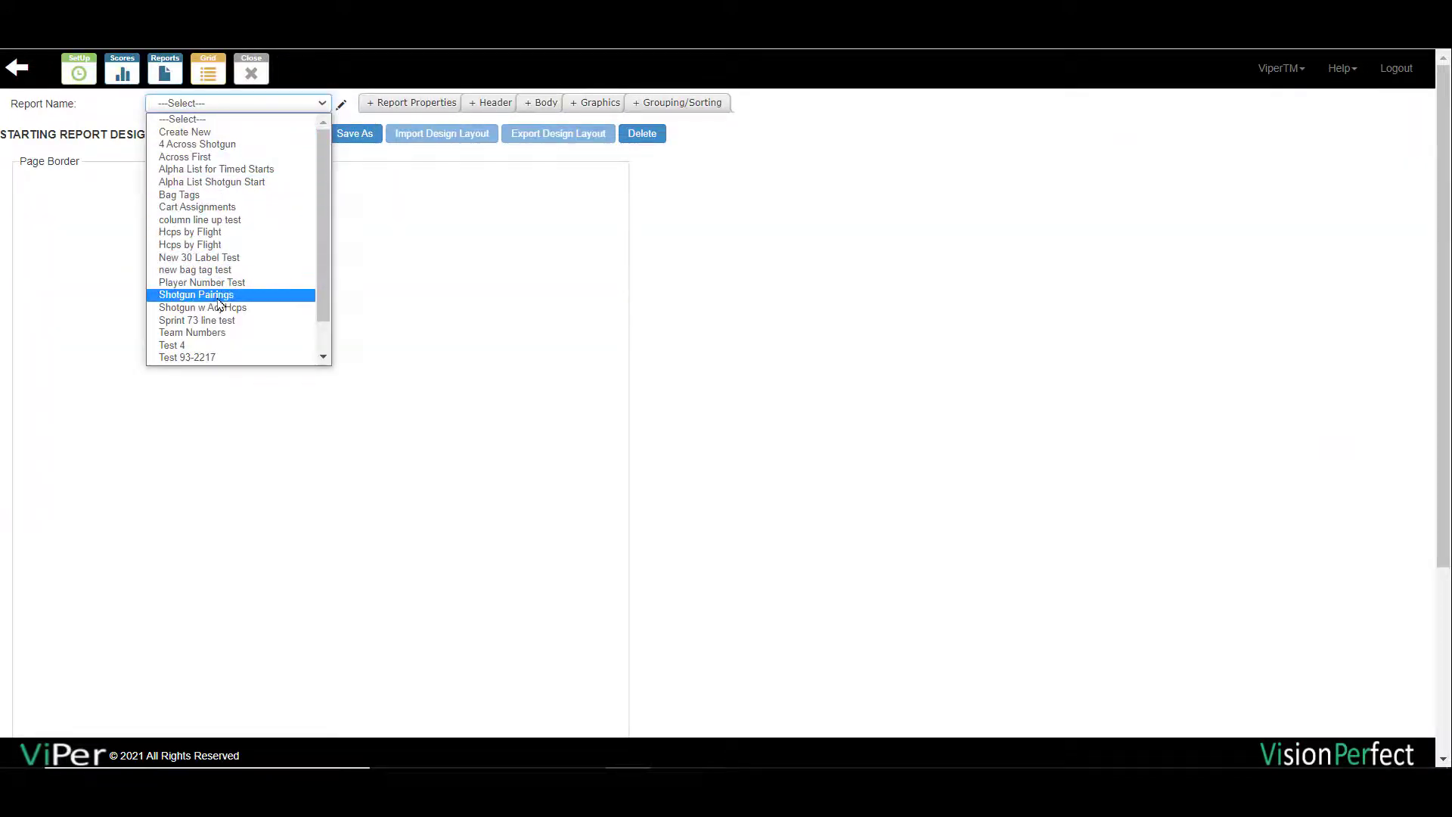
{"action": "left_click", "coordinate": [218, 299]}
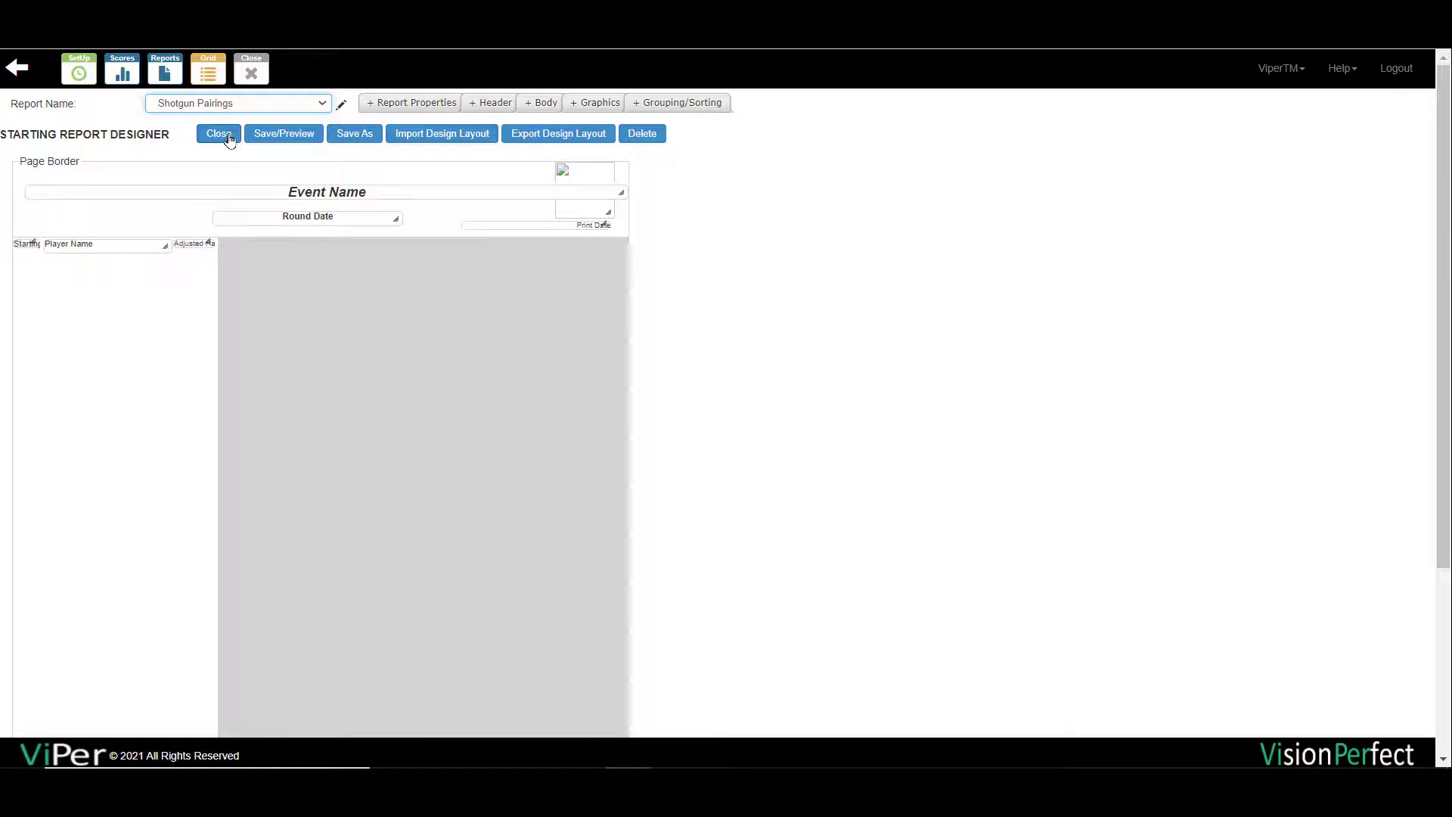
Save and preview the Shotgun Pairings report with LAST, FIRST names, then close the preview
{"action": "left_click", "coordinate": [372, 108]}
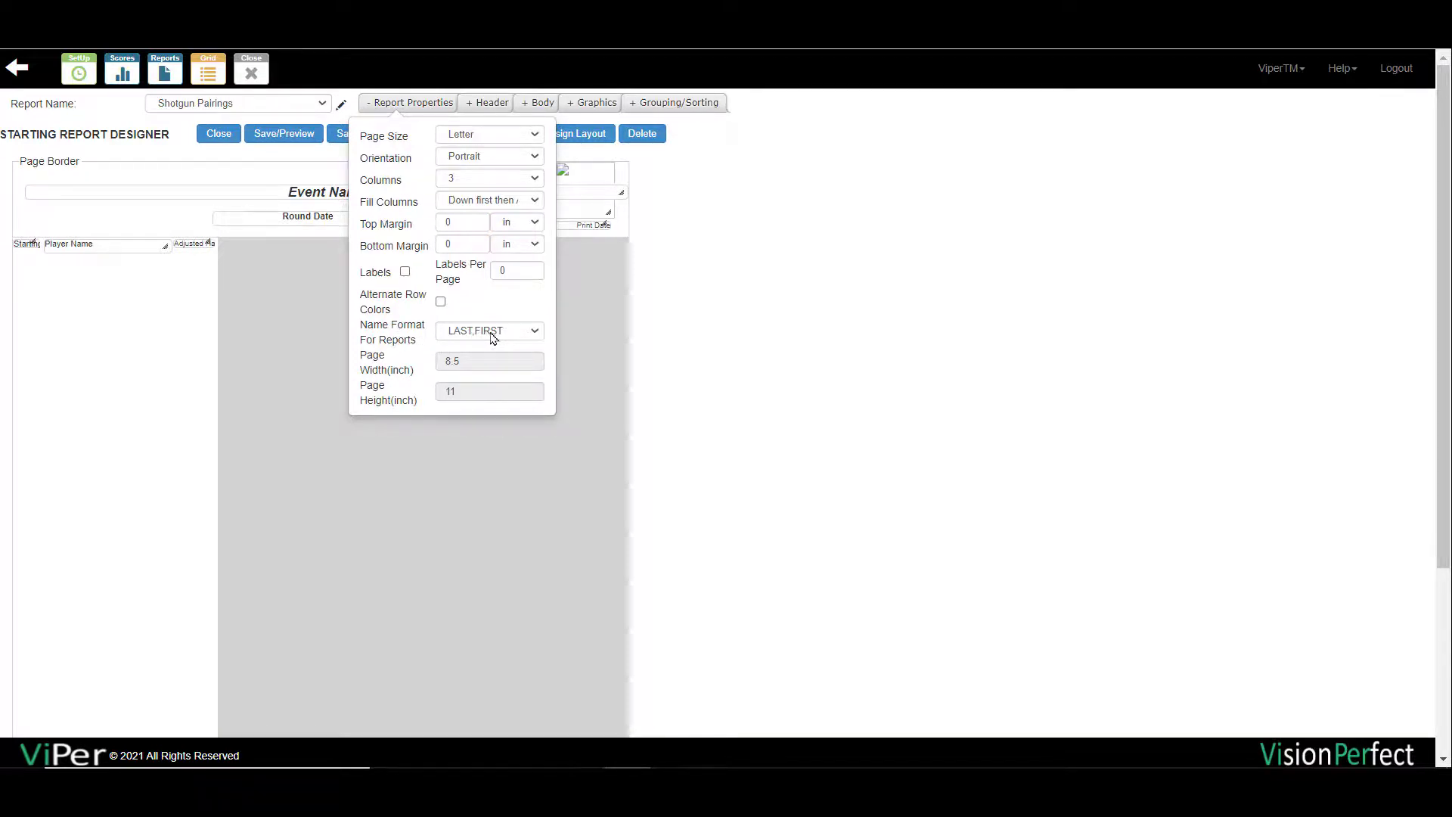
{"action": "left_click", "coordinate": [324, 158]}
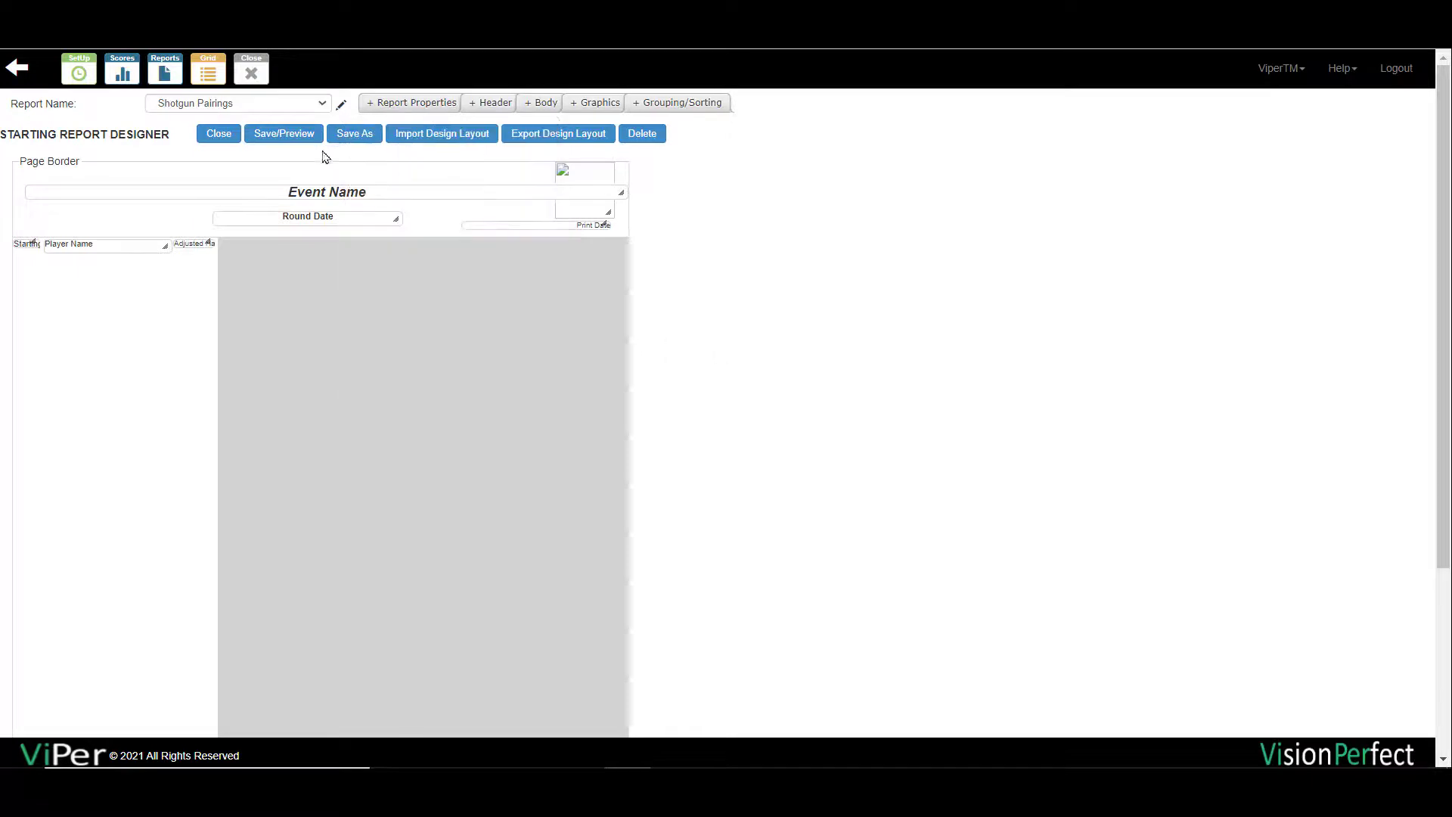
{"action": "left_click", "coordinate": [276, 133]}
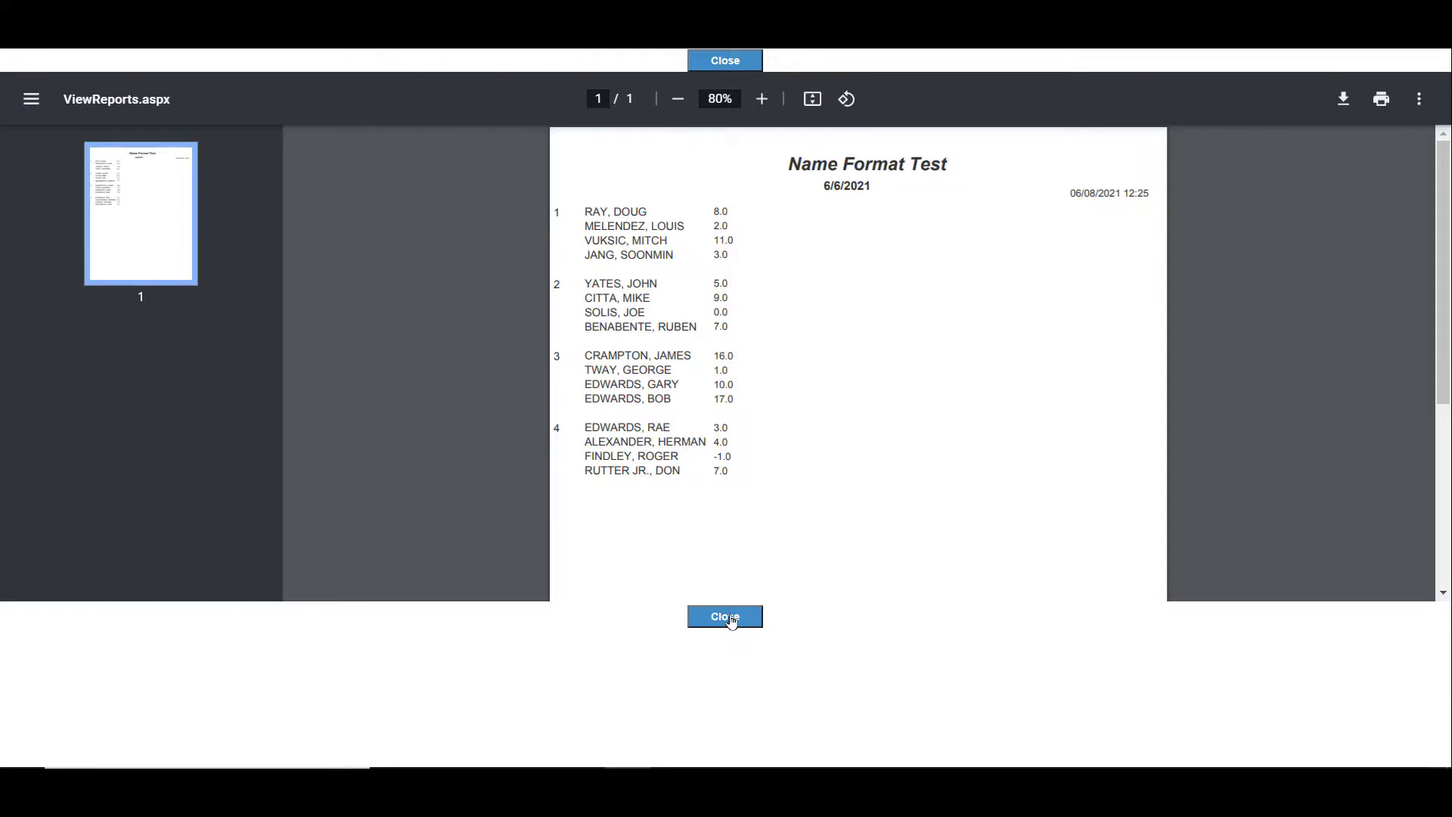
{"action": "left_click", "coordinate": [731, 620]}
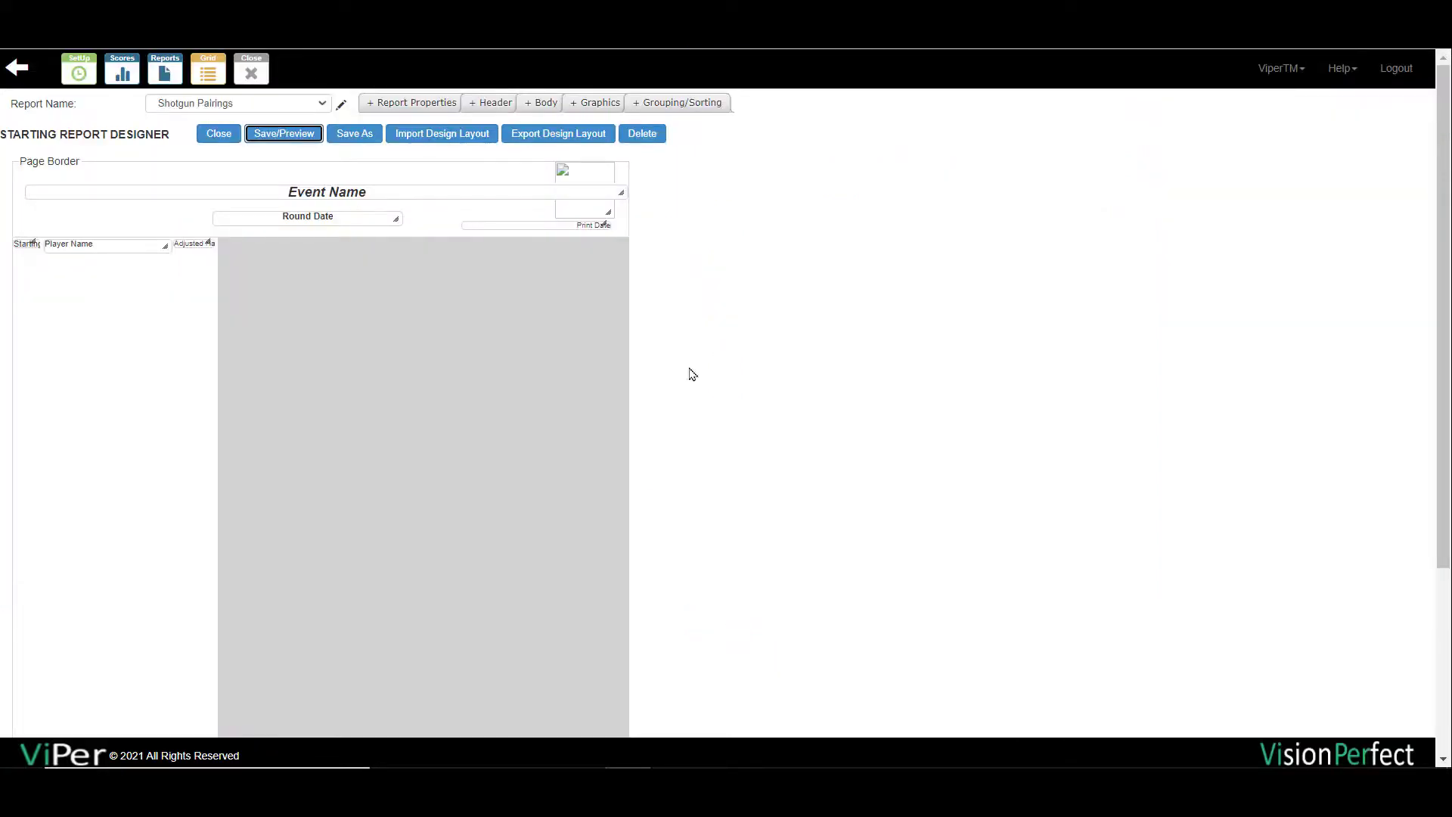